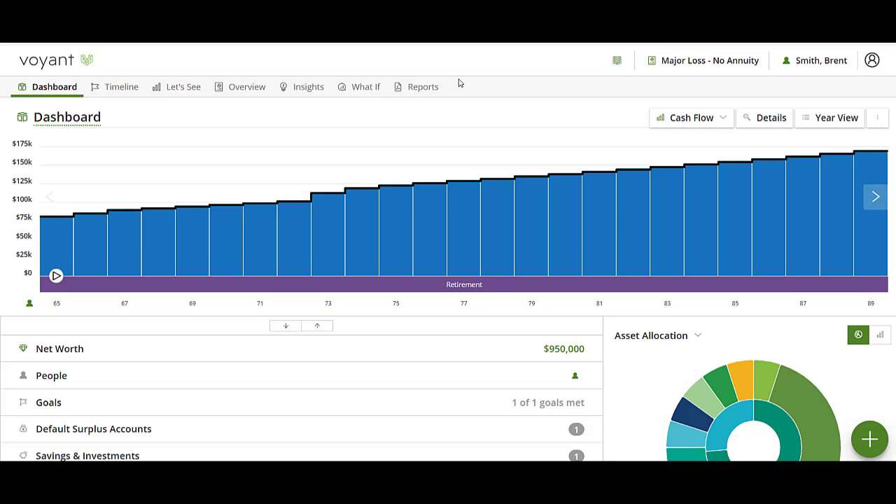
- Show the cash flow chart's detailed breakdown, inspect the funding sources at age 65, and expand the list of retirement accounts
click(765, 121)
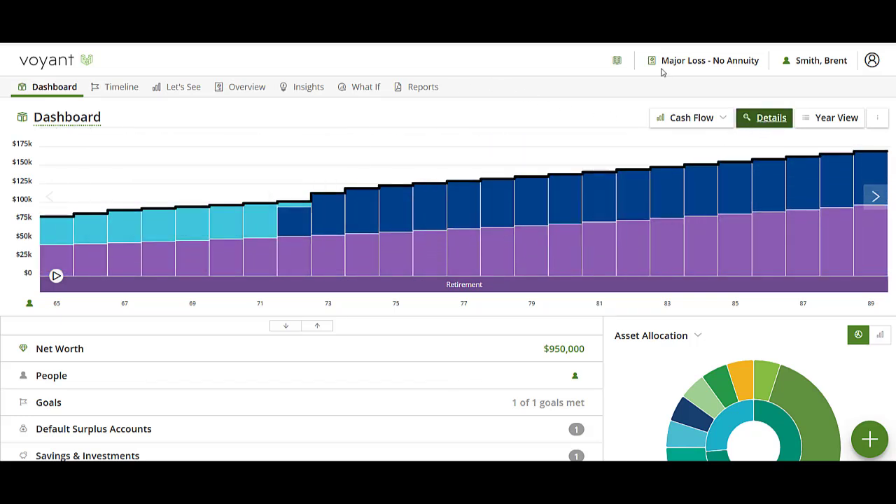
mouse_move(51, 246)
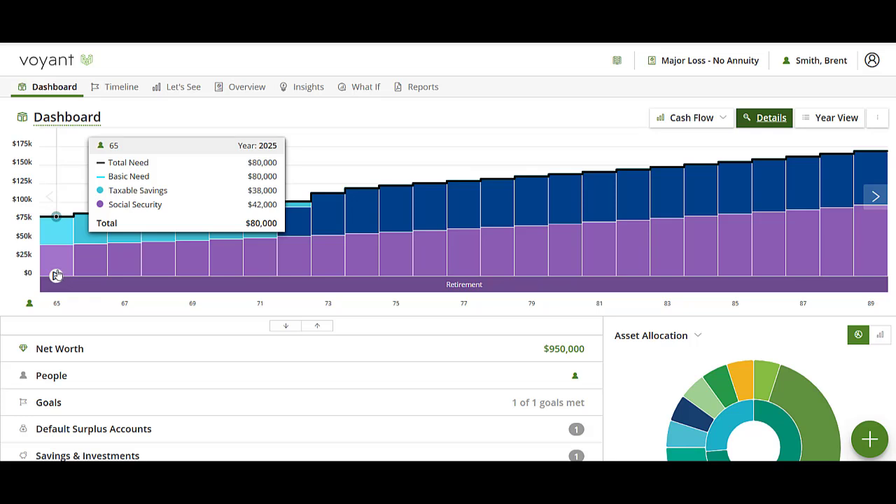
scroll(281, 345, down, 2)
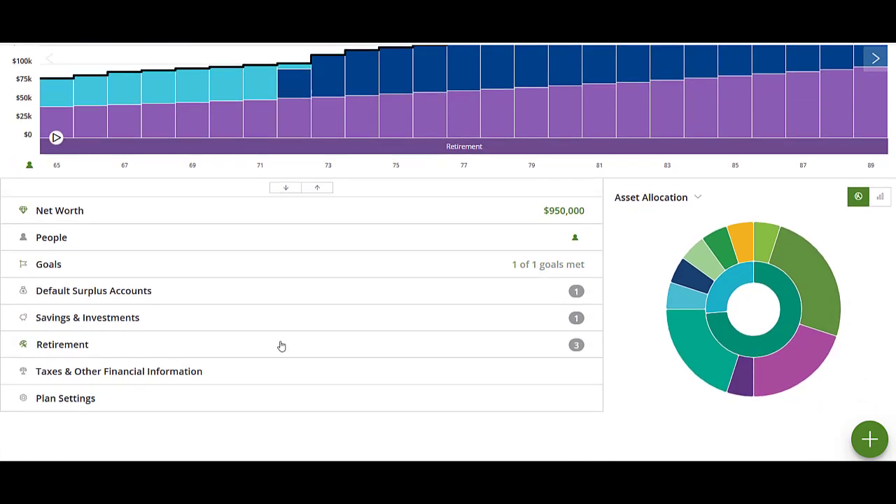
click(114, 350)
- Set the Year 1 fixed growth to -15% in the plan's Major Loss settings and save the settings
scroll(220, 366, down, 1)
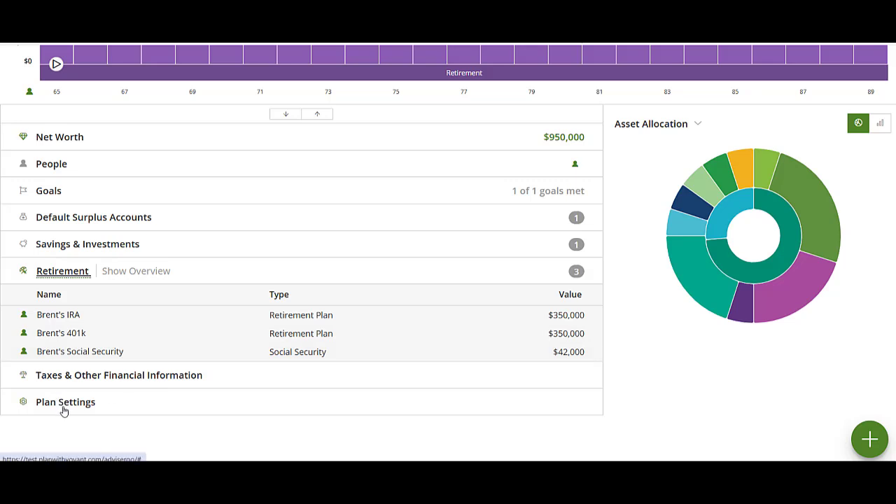
click(99, 409)
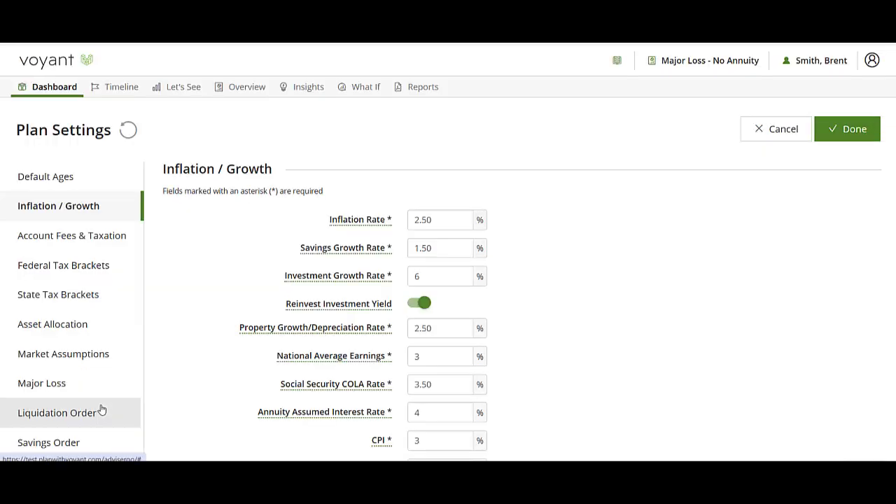
click(30, 390)
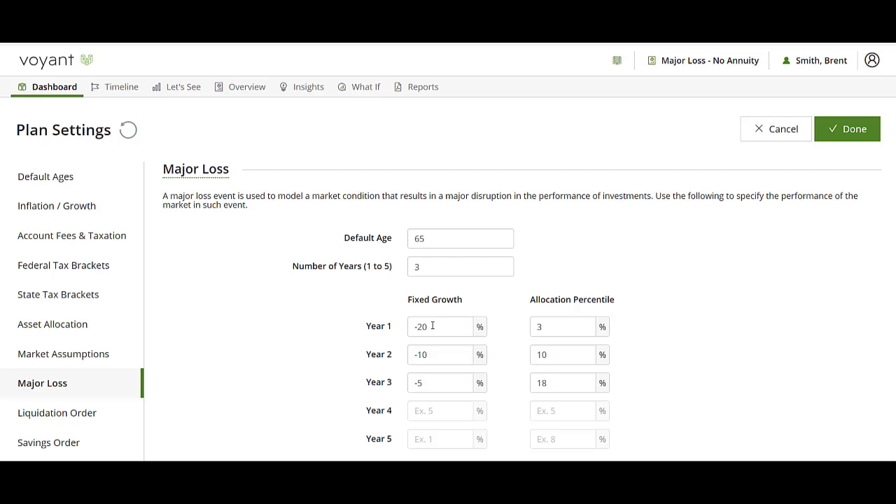
drag(432, 325, 419, 326)
text(15)
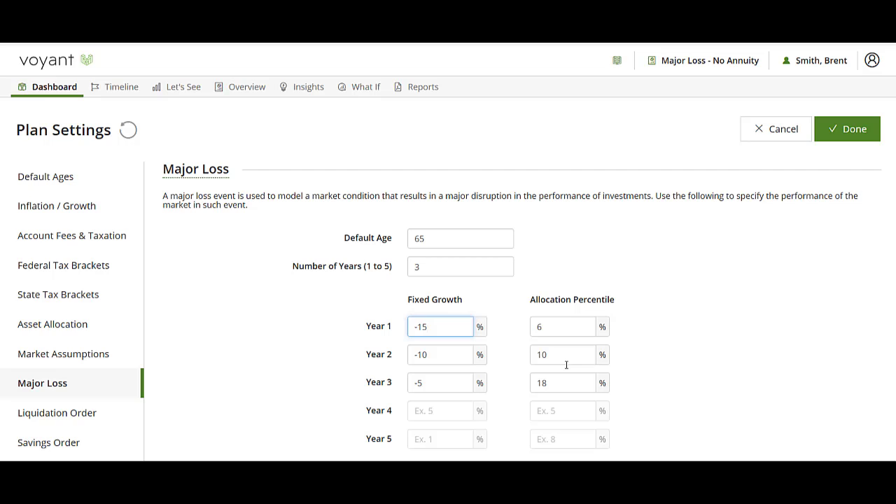
click(845, 136)
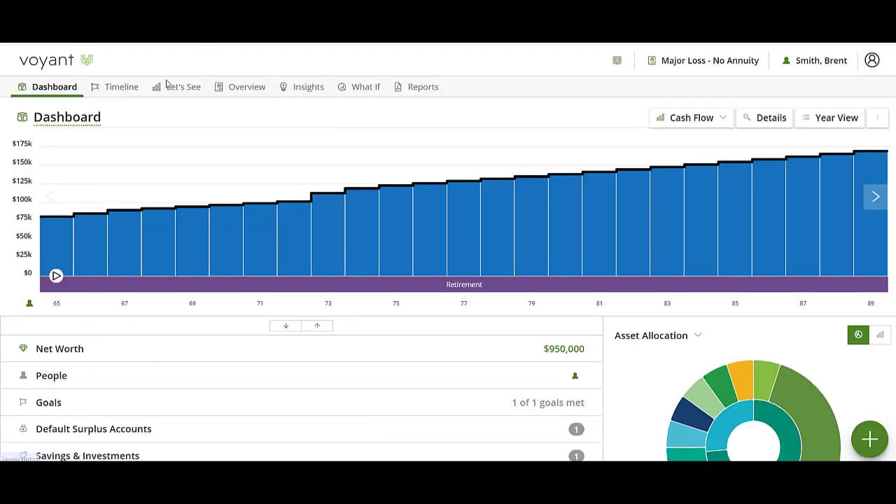
- Add a Major loss event at age 65 in 2025 to the timeline, and check the retirement goal's progress and cash flow chart
click(111, 87)
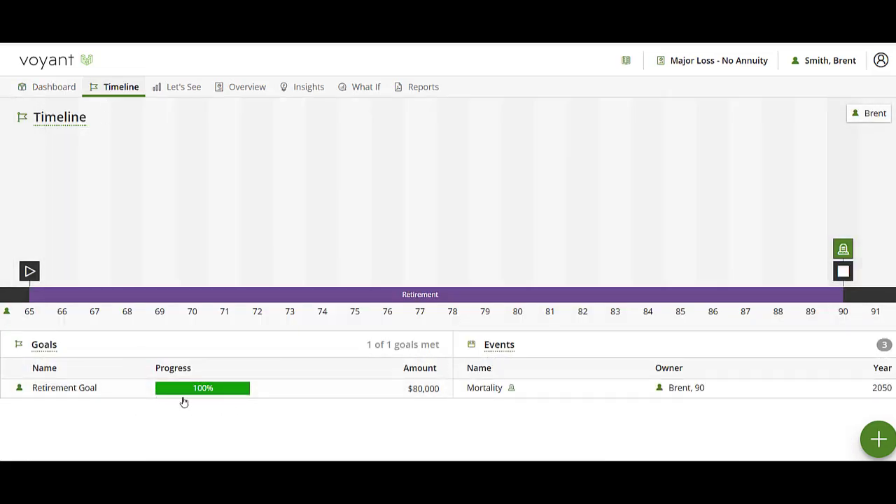
click(876, 443)
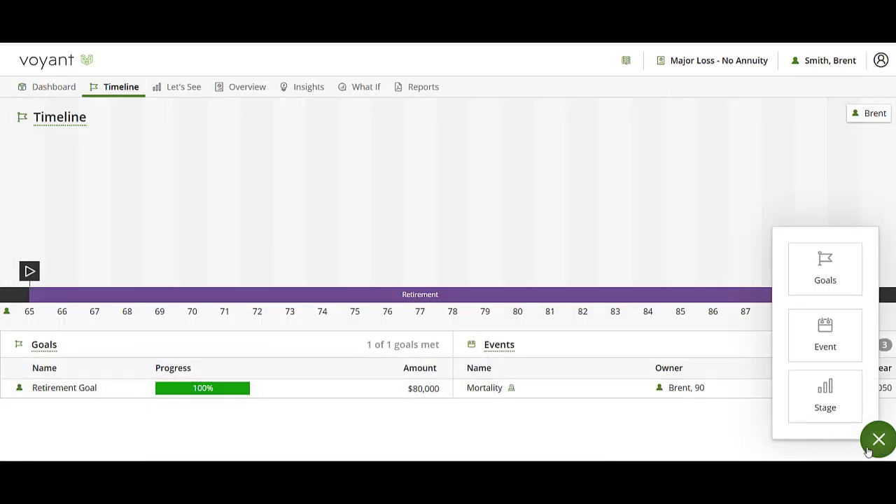
click(836, 349)
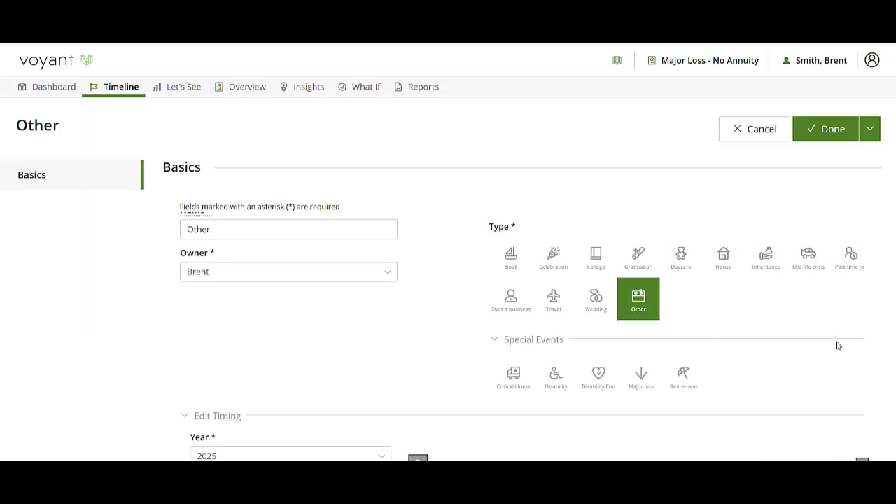
click(565, 378)
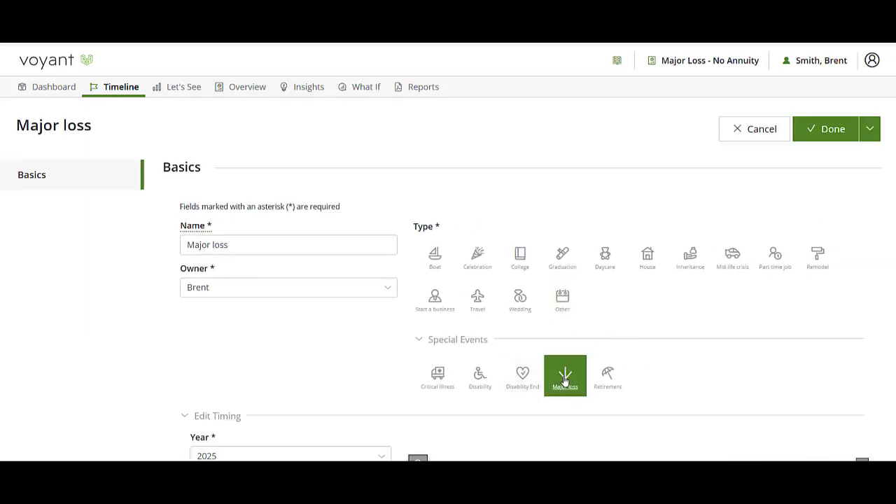
scroll(198, 423, down, 1)
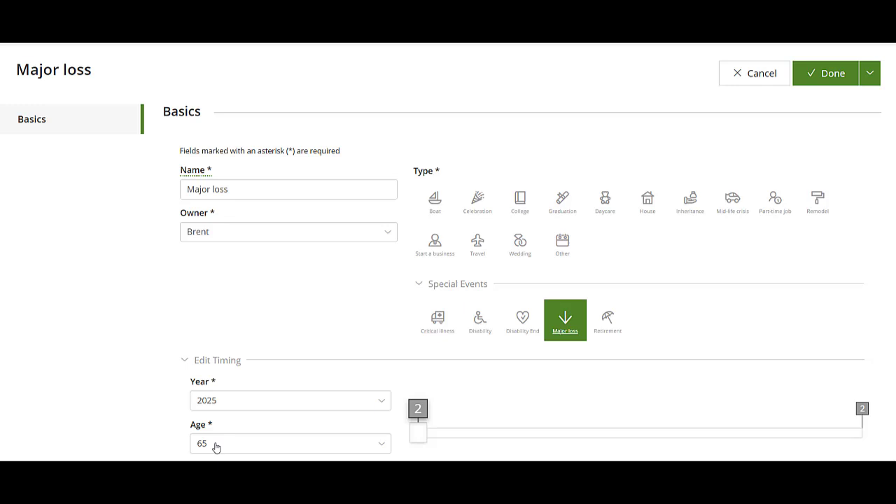
mouse_move(418, 432)
mouse_down()
mouse_move(478, 438)
mouse_move(424, 442)
mouse_up()
click(843, 75)
mouse_move(213, 392)
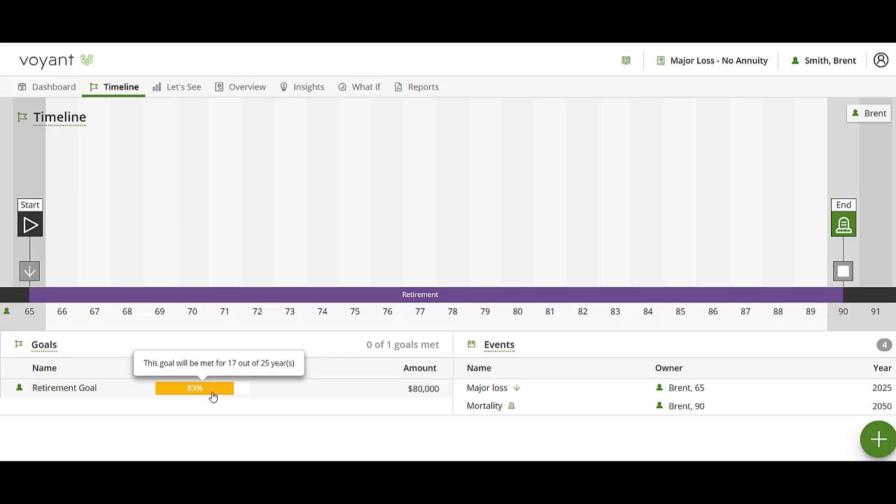
click(39, 94)
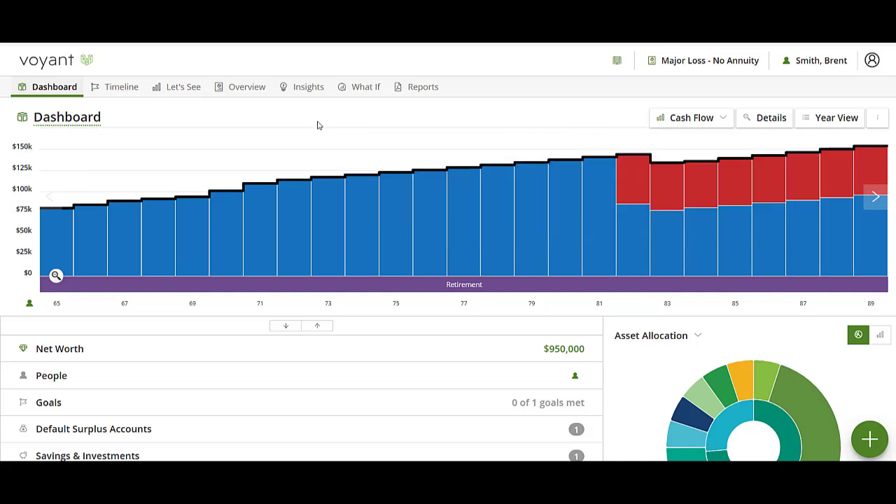
- Create a what-if copy of the Major Loss - No Annuity plan named "Fixed Indexed Annuity Option"
click(361, 89)
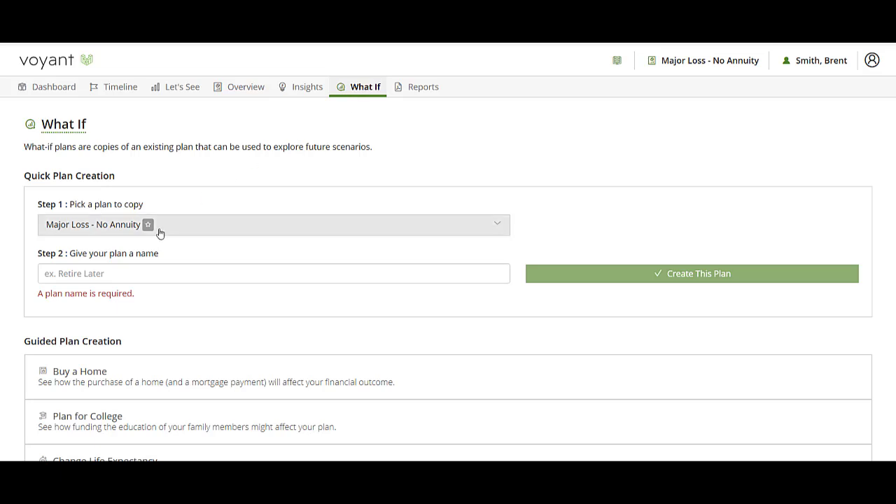
click(131, 272)
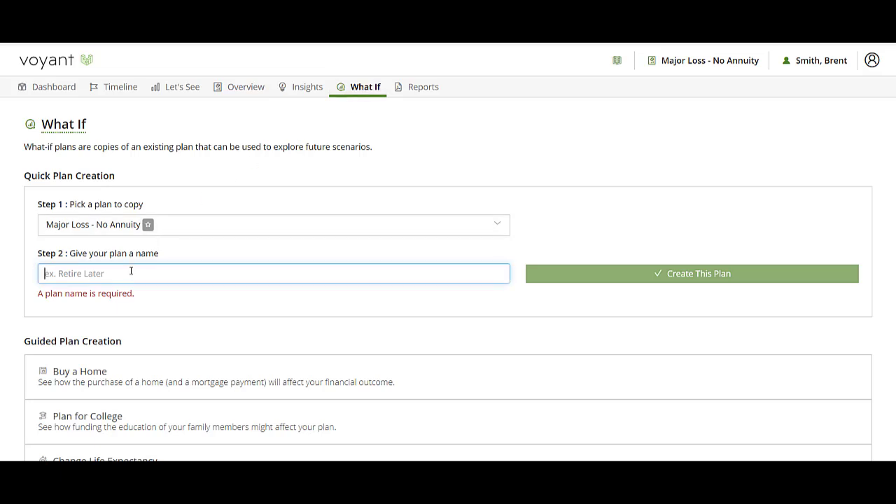
text(Fixed In)
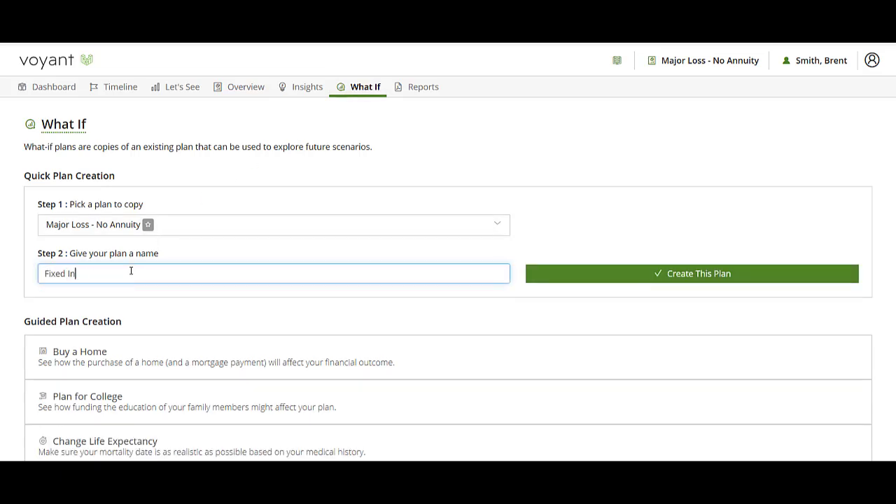
text(dexed Annuity Option)
click(697, 275)
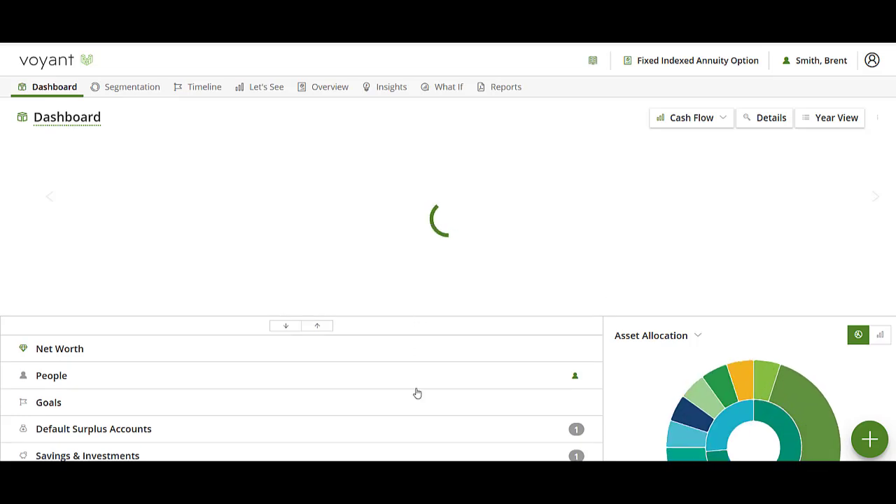
- Start a new Immediate/Deferred Annuity retirement item with status Future and name it "Fixed Indexed Annuity"
click(869, 439)
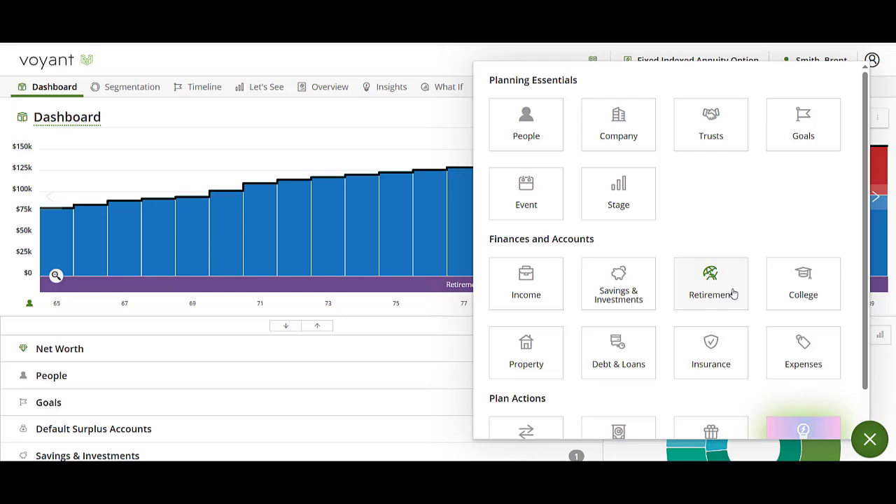
click(706, 297)
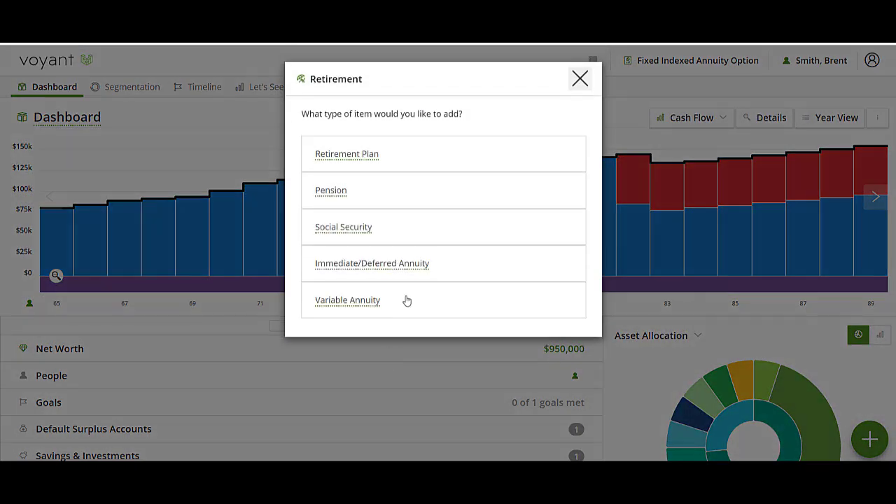
click(436, 273)
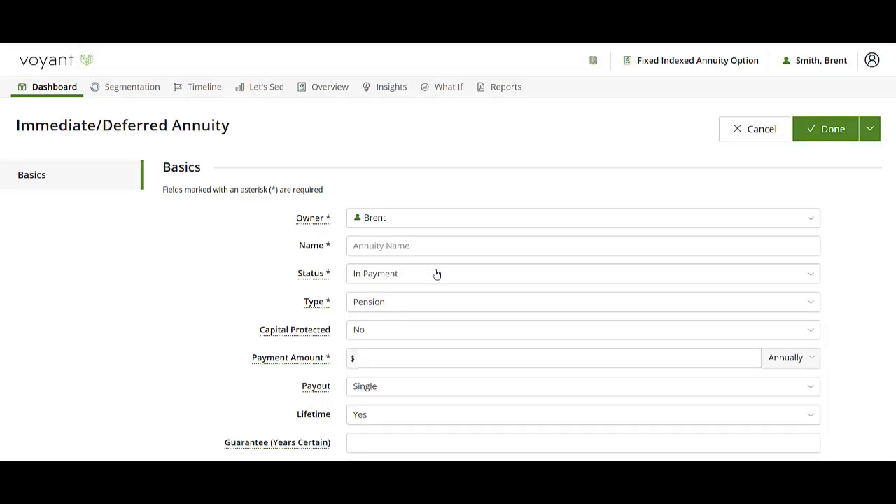
click(378, 282)
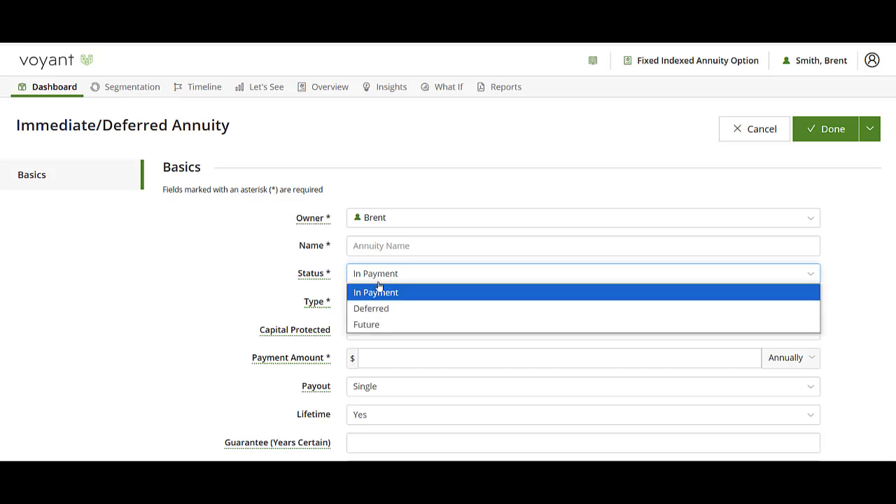
click(381, 327)
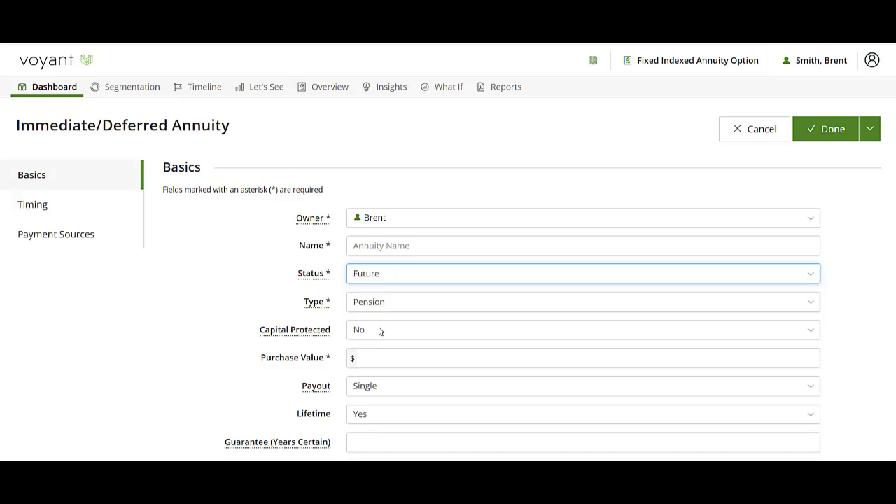
click(385, 248)
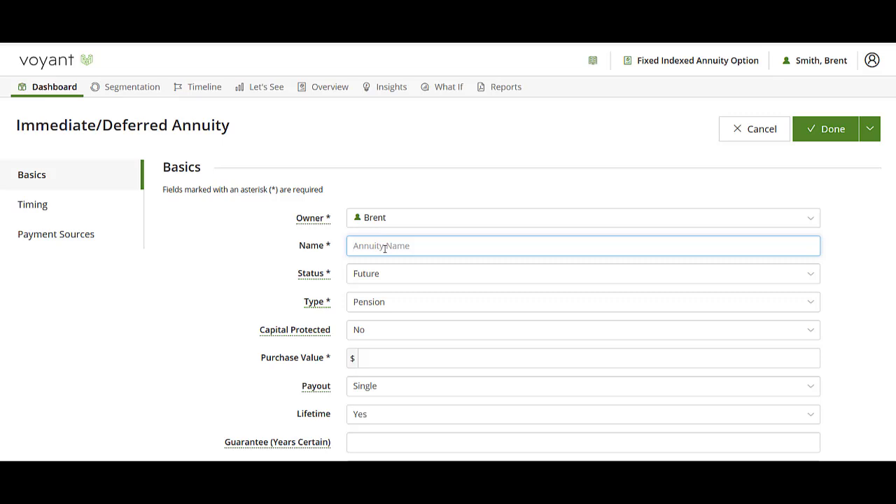
text(Fixed Indexed Annuity)
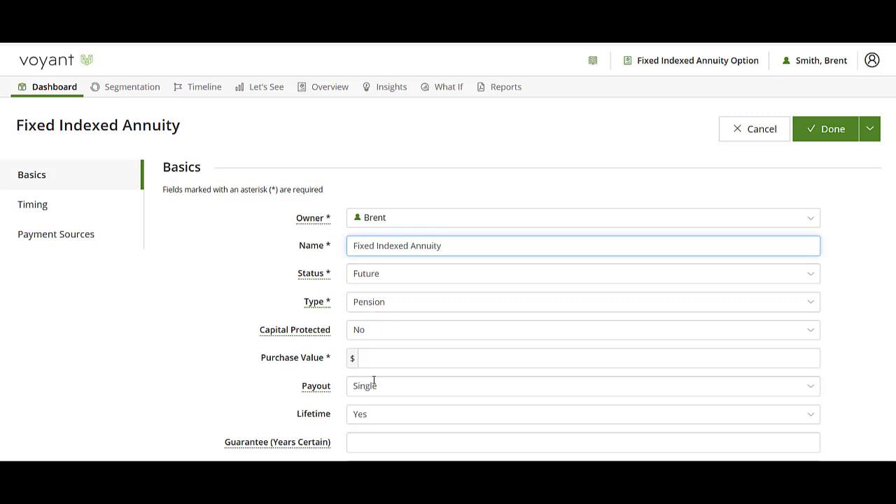
- Set the annuity's capital protection to Yes and its purchase value to $300,000
click(376, 329)
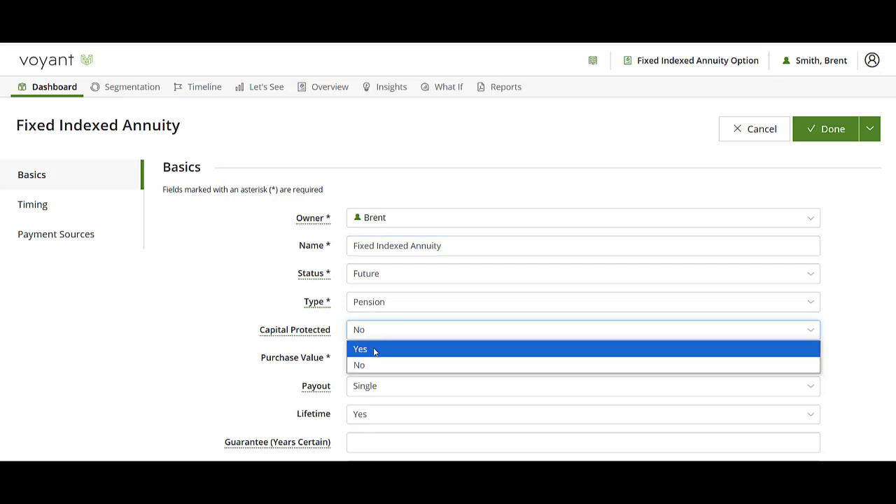
click(375, 350)
click(380, 356)
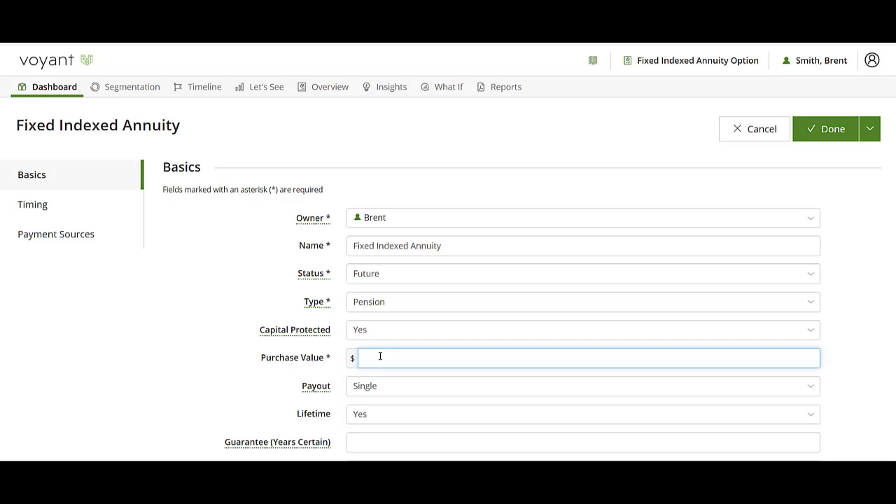
text(3000000)
- Set the annuity's guarantee to 30 years certain with escalation type None, and select the plan owner as beneficiary
scroll(392, 425, down, 2)
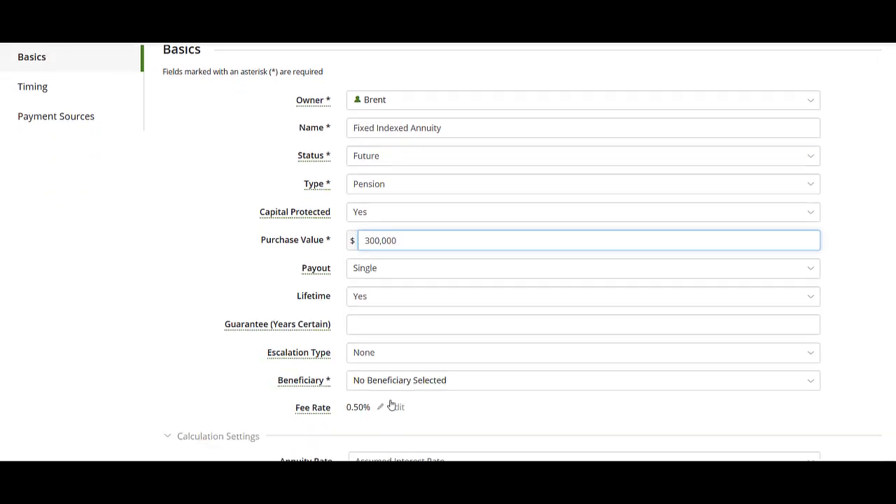
click(366, 326)
text(300)
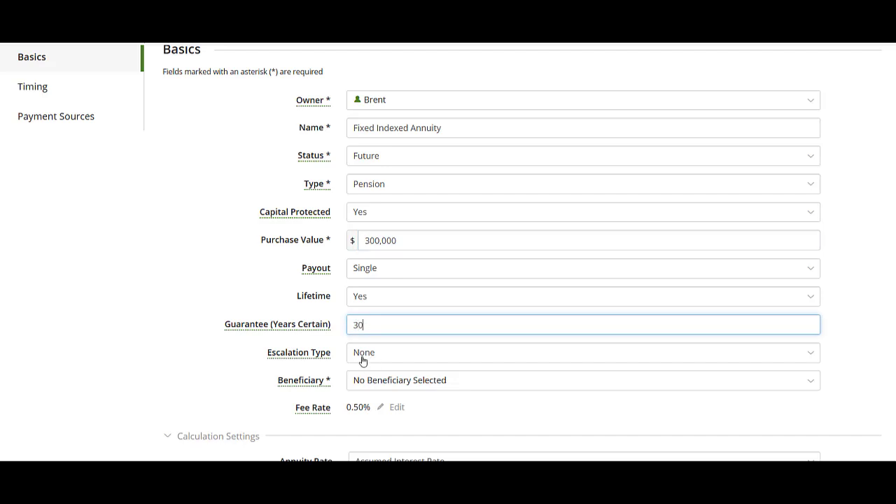
click(361, 358)
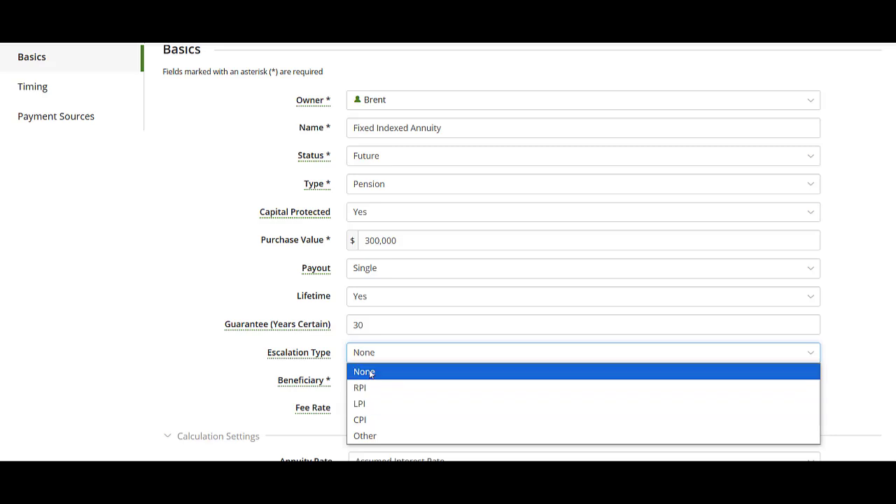
click(372, 372)
click(392, 381)
click(386, 399)
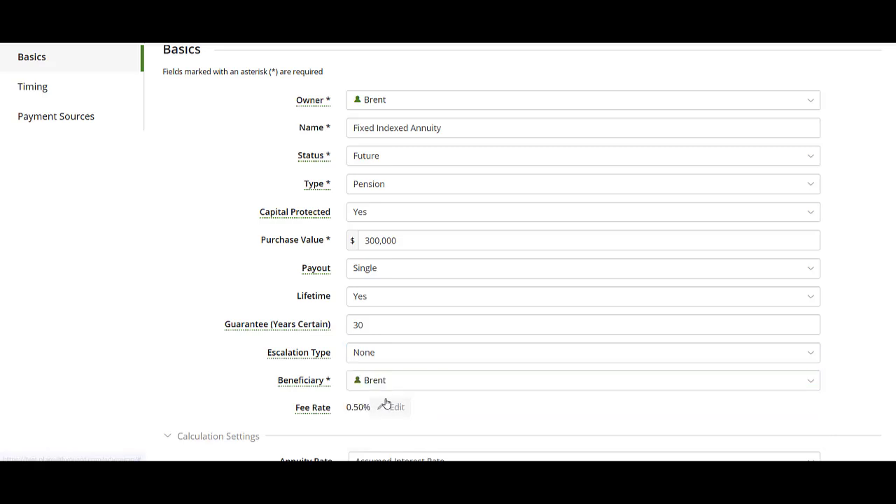
- Open the annuity's fee rate for editing and set its assumed interest rate to 6%
scroll(386, 400, down, 1)
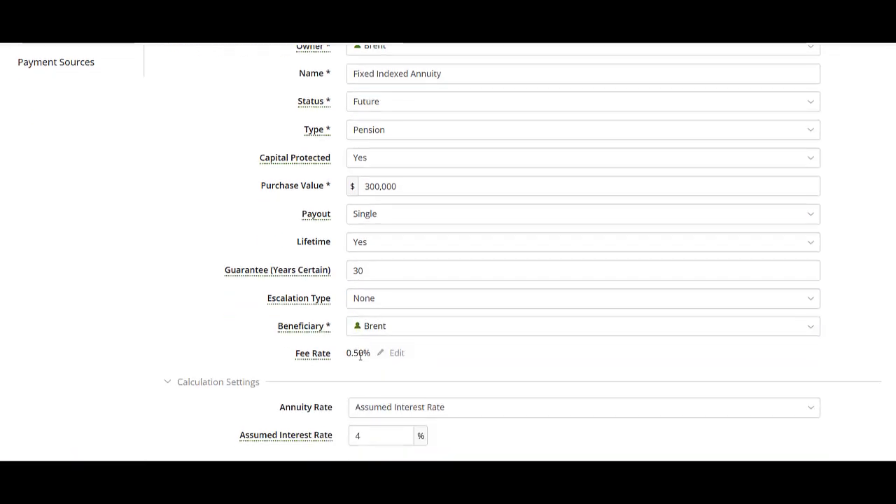
click(394, 353)
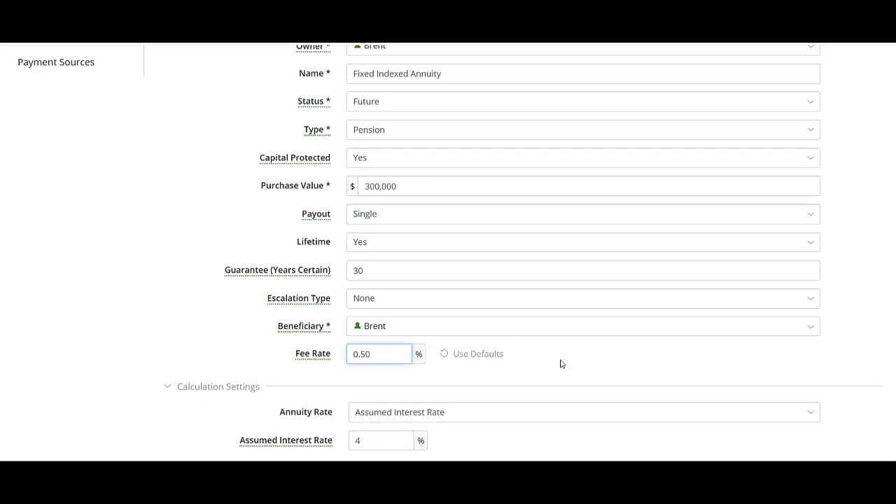
click(378, 442)
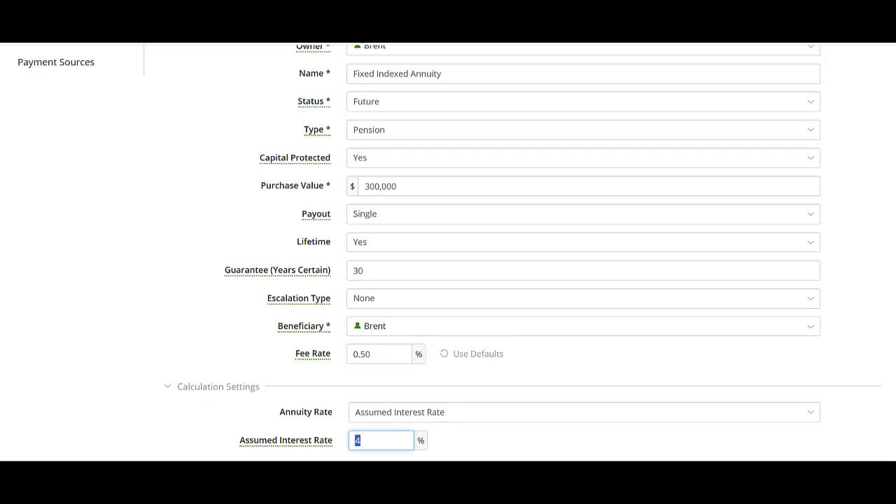
text(6)
- Set the Plan Start event at age 65 as the start event of the annuity
scroll(159, 321, up, 1)
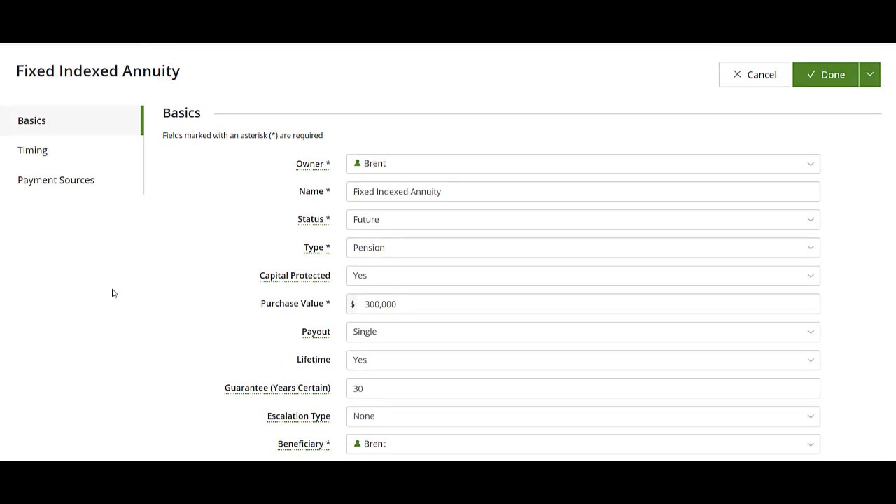
click(30, 150)
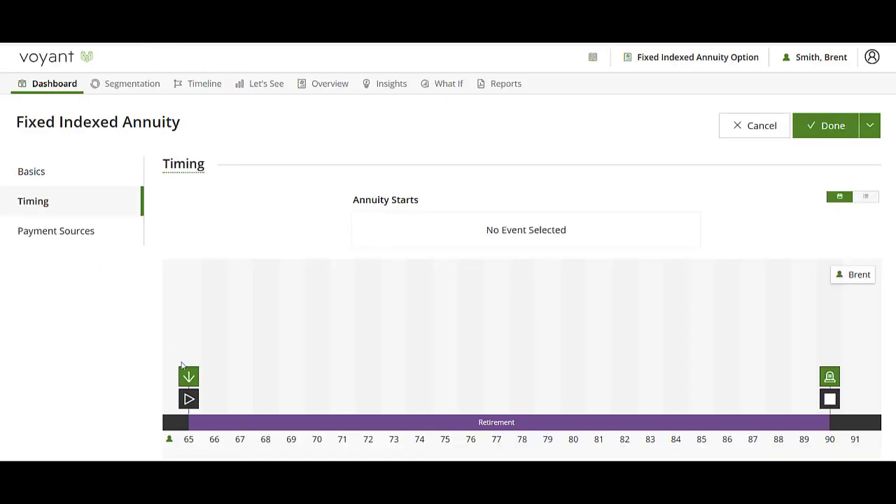
click(188, 404)
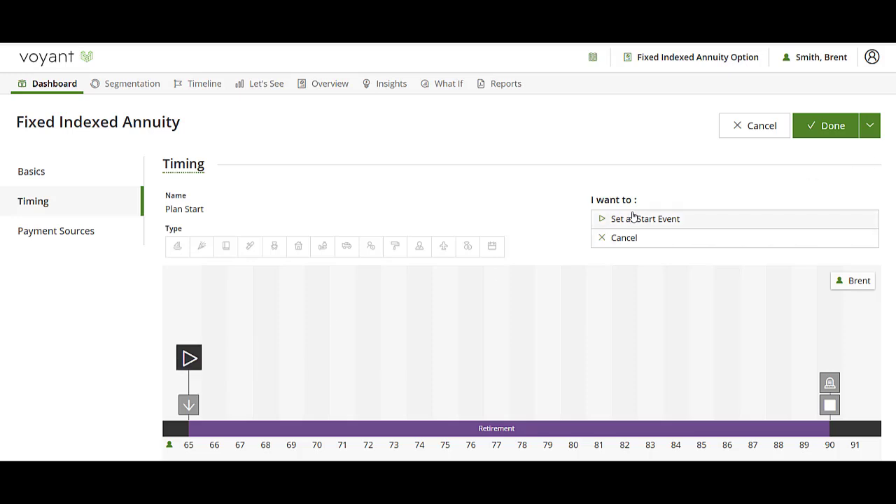
click(625, 217)
- Select the client's 401k as the annuity's payment source and save the annuity
click(33, 234)
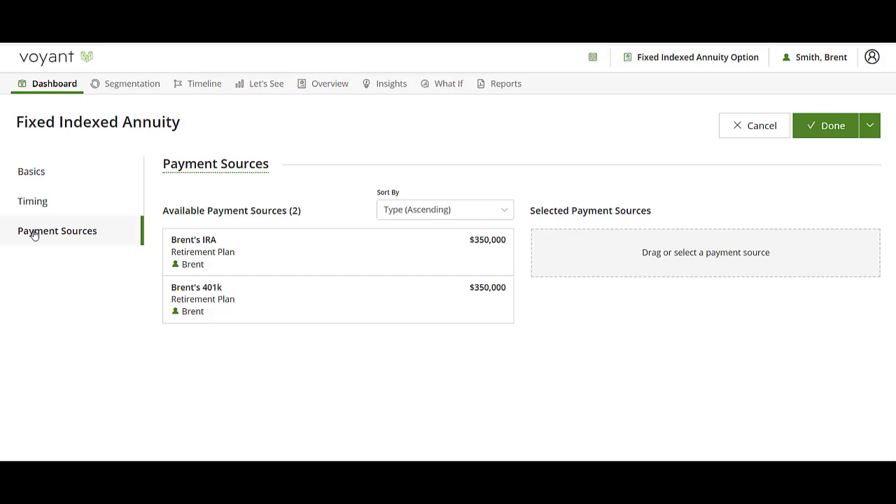
click(210, 301)
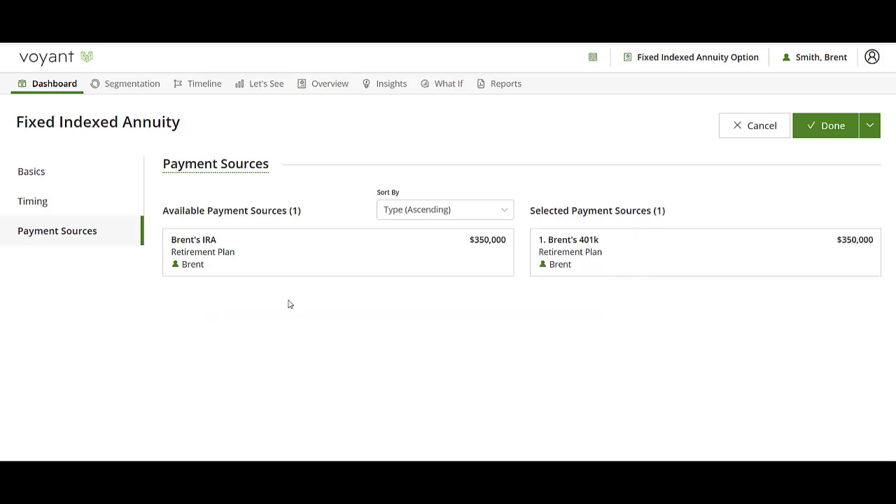
click(823, 133)
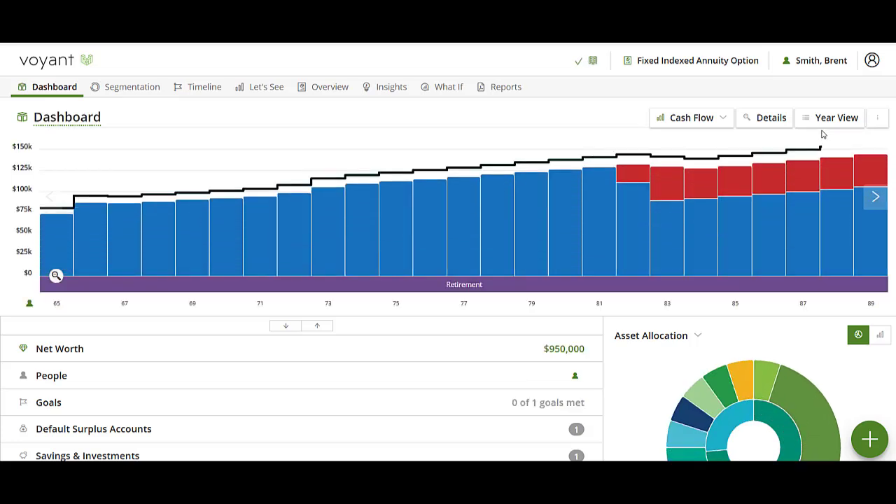
- Show the detailed cash flow breakdown of the annuity plan, and open the chart comparison of the plans
click(771, 119)
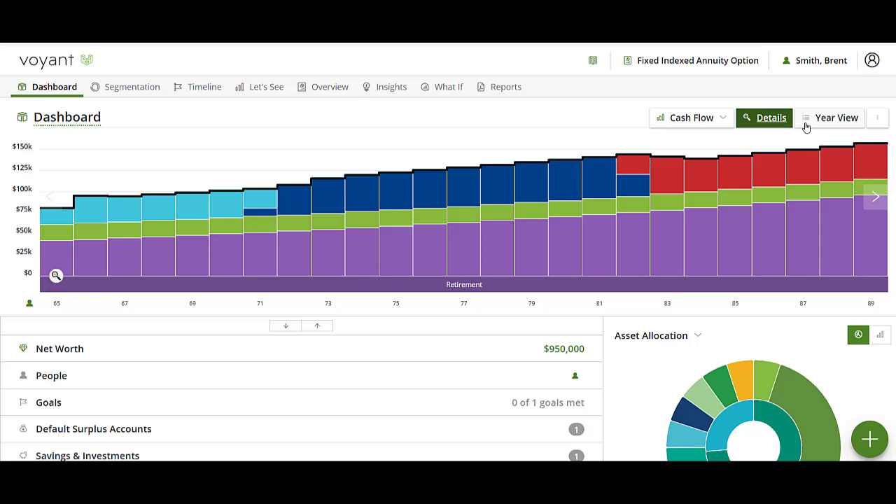
mouse_move(61, 244)
click(263, 93)
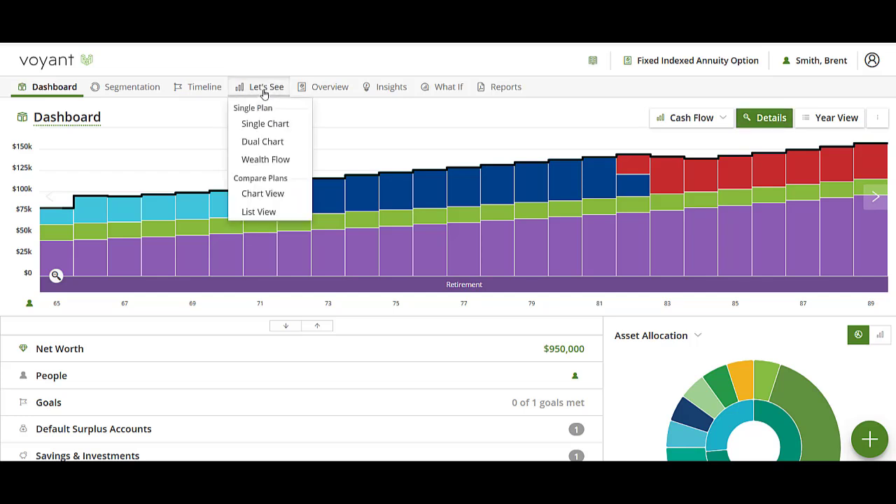
click(260, 200)
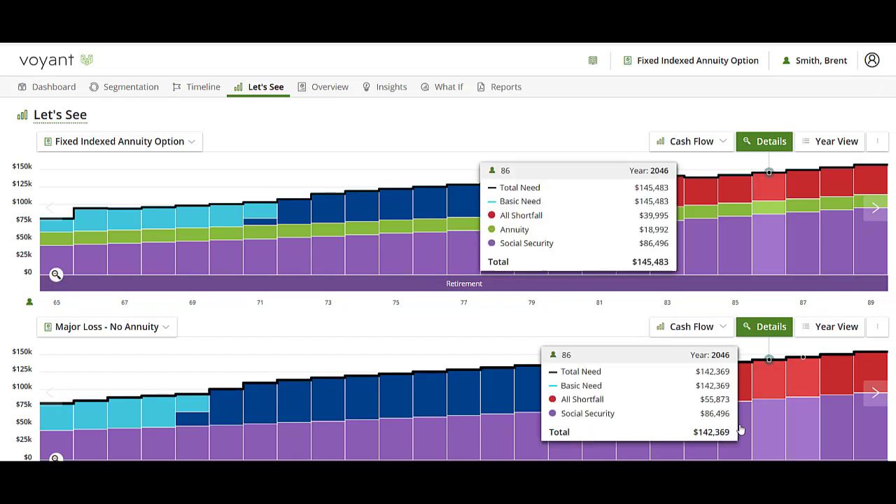
- Compare the yearly cash flow and shortfall of both plans at ages 82 and 83 and in the last retirement years
mouse_move(600, 433)
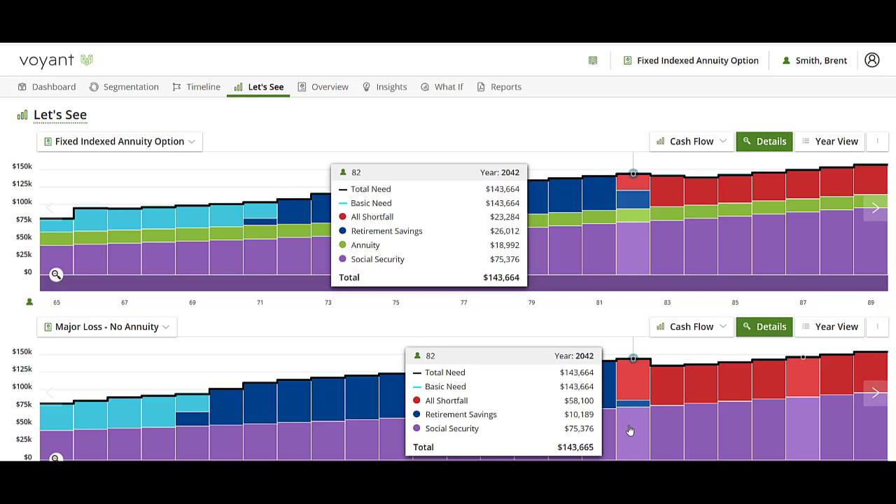
click(629, 429)
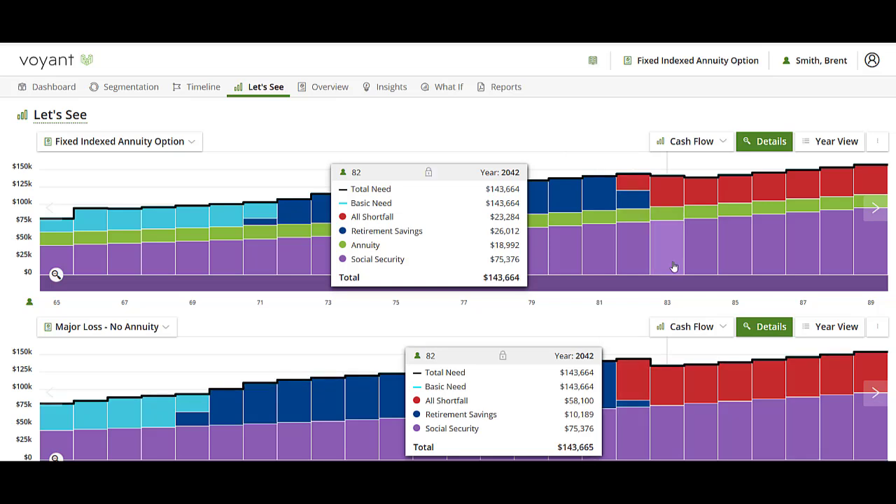
right_click(669, 398)
click(668, 398)
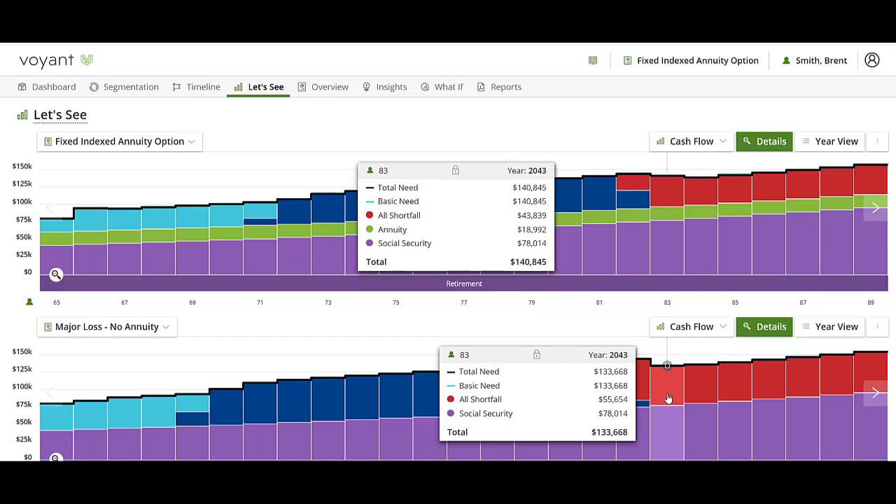
click(700, 393)
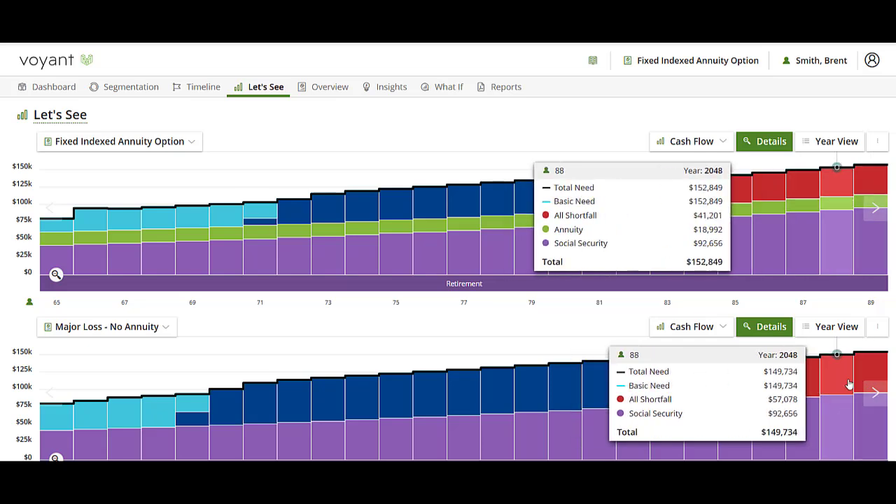
scroll(885, 375, down, 1)
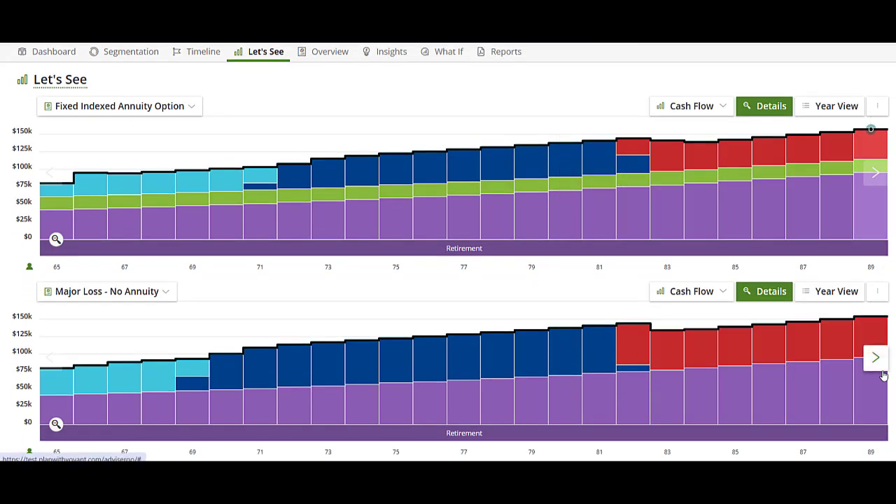
scroll(882, 377, up, 1)
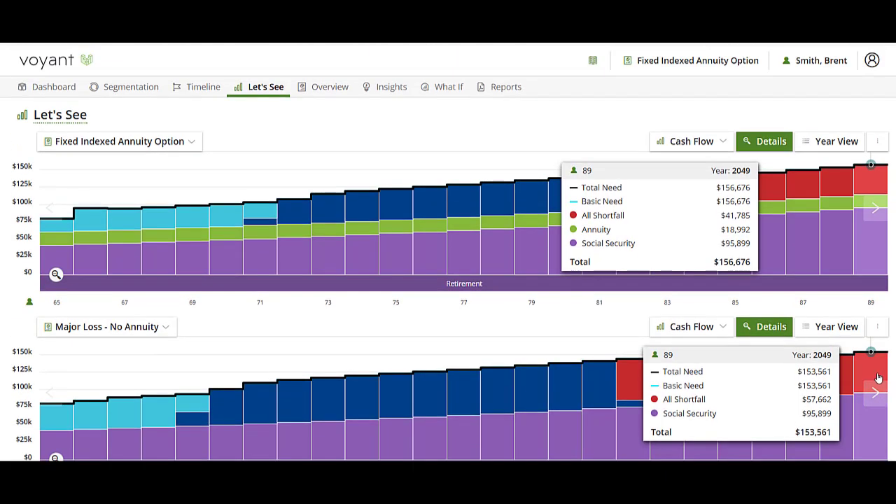
- Open the Request Support form for sharing access to this client and go to its message field
click(817, 62)
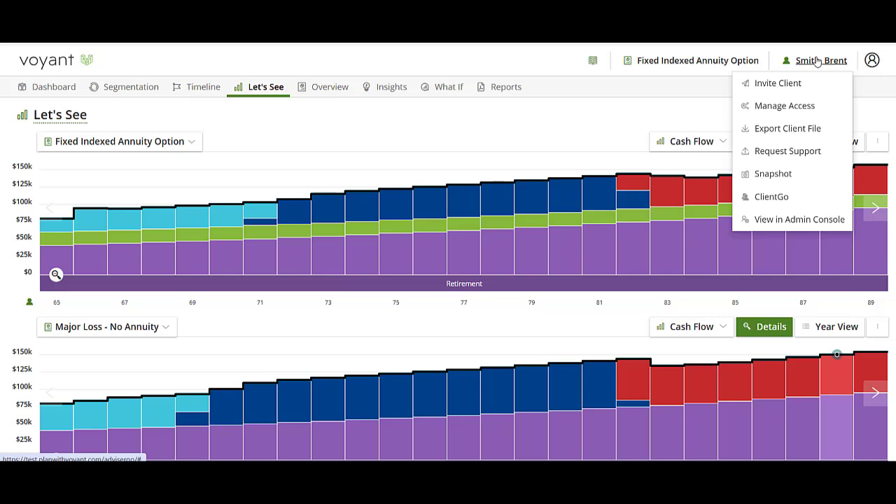
click(784, 154)
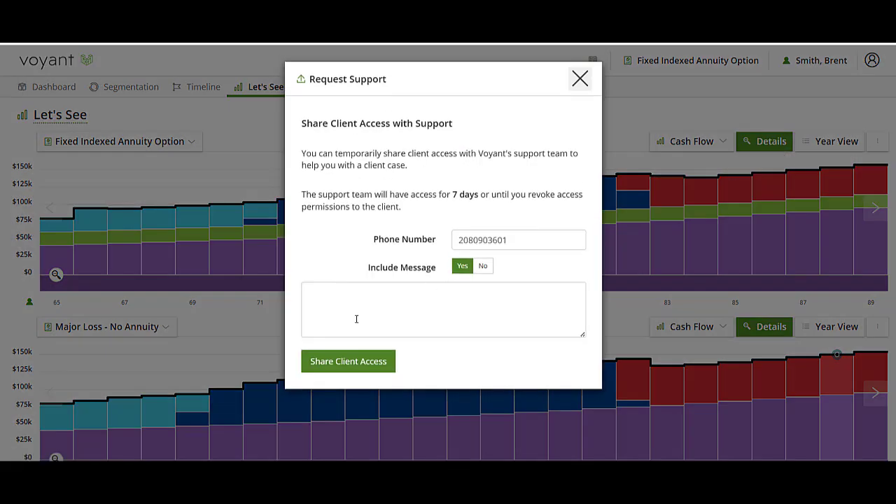
click(356, 317)
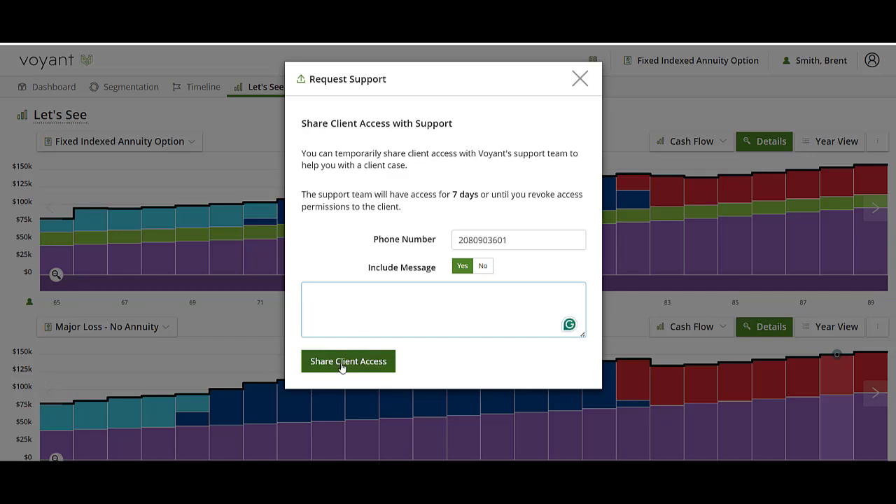